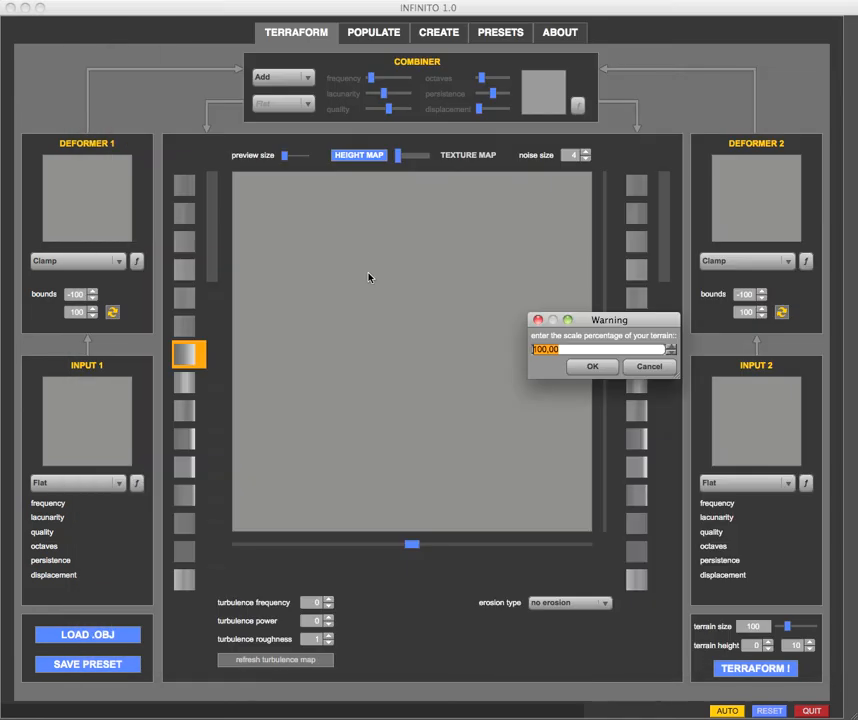
Step: Import the custom sphere terrain at a scale of 100 percent
left_click_drag(608, 327, 467, 327)
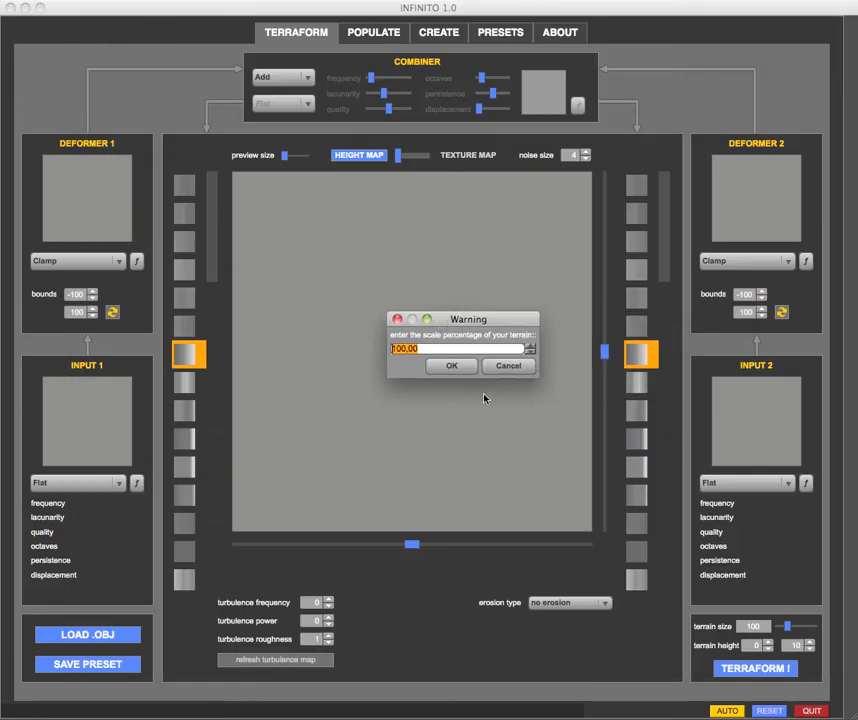
left_click(436, 368)
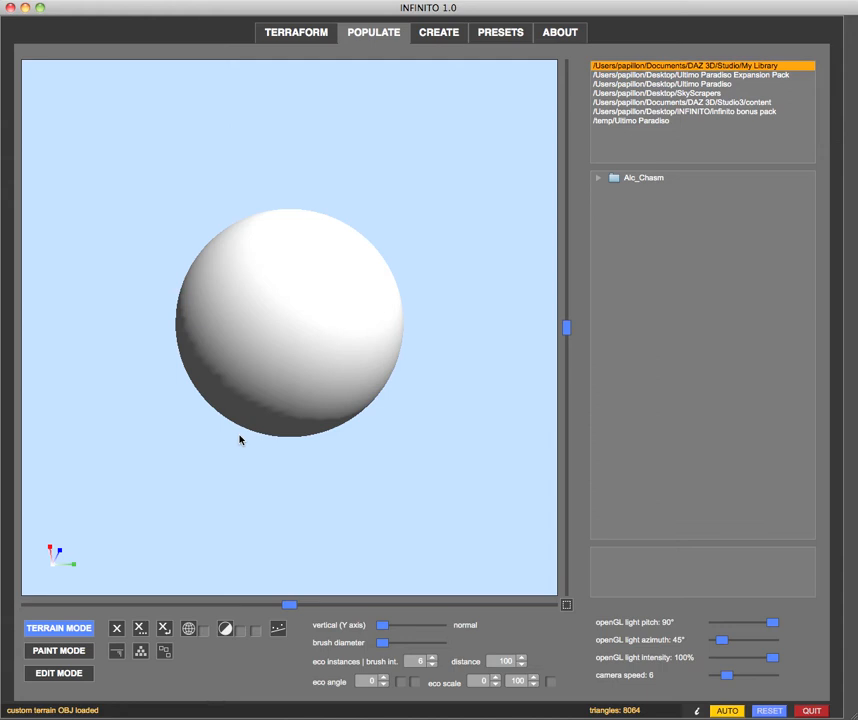
Step: Load coconut tree.pp2 from the infinito bonus pack, with full normal alignment and a minimum eco scale of 20
left_click(642, 112)
left_click(598, 177)
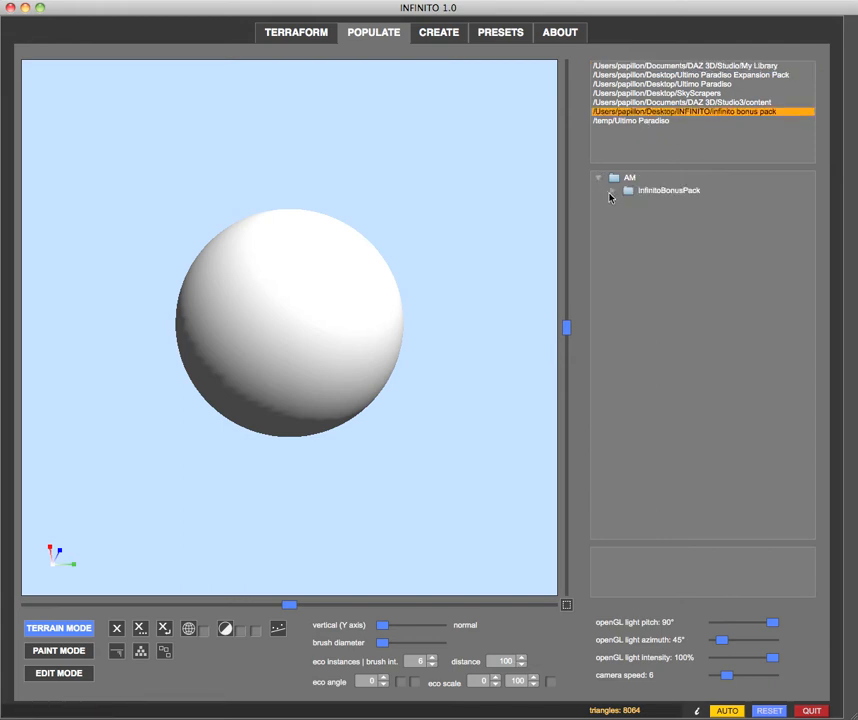
left_click(610, 193)
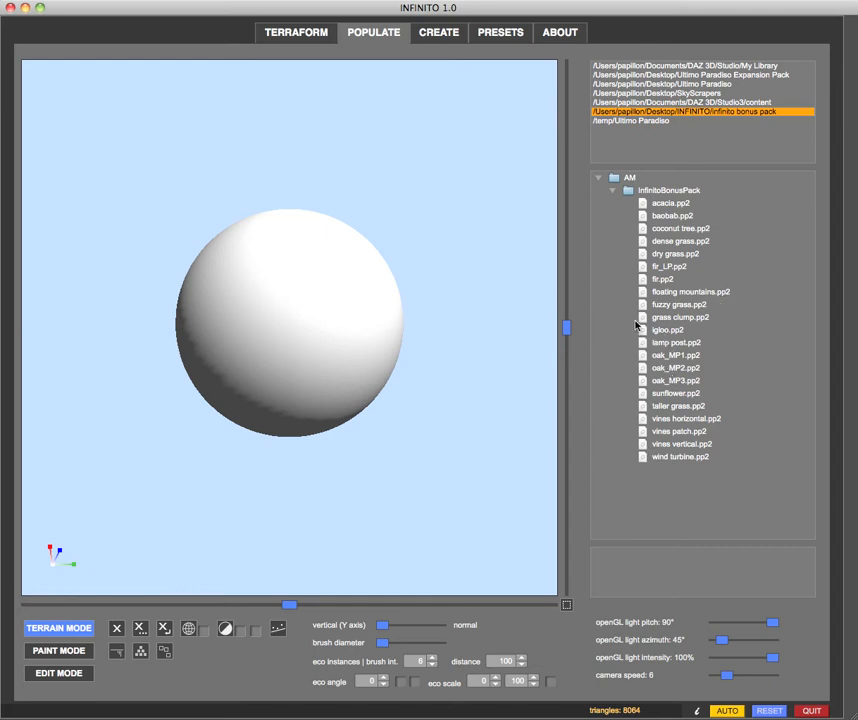
left_click(651, 229)
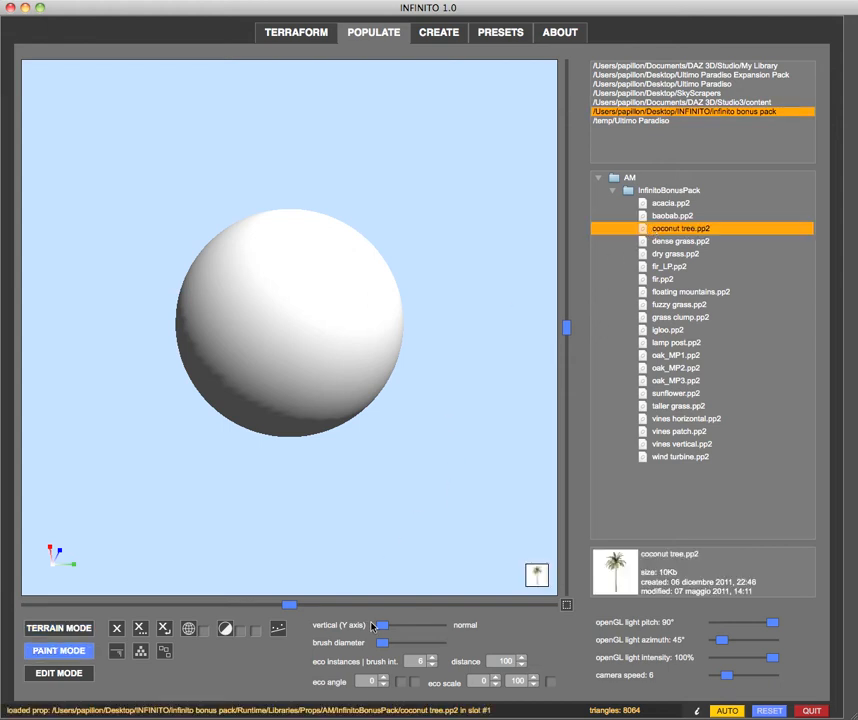
left_click_drag(382, 627, 446, 624)
left_click(478, 681)
Step: Plant eight single coconut trees spread across the front of the sphere
left_click(289, 224)
left_click(280, 253)
left_click(255, 279)
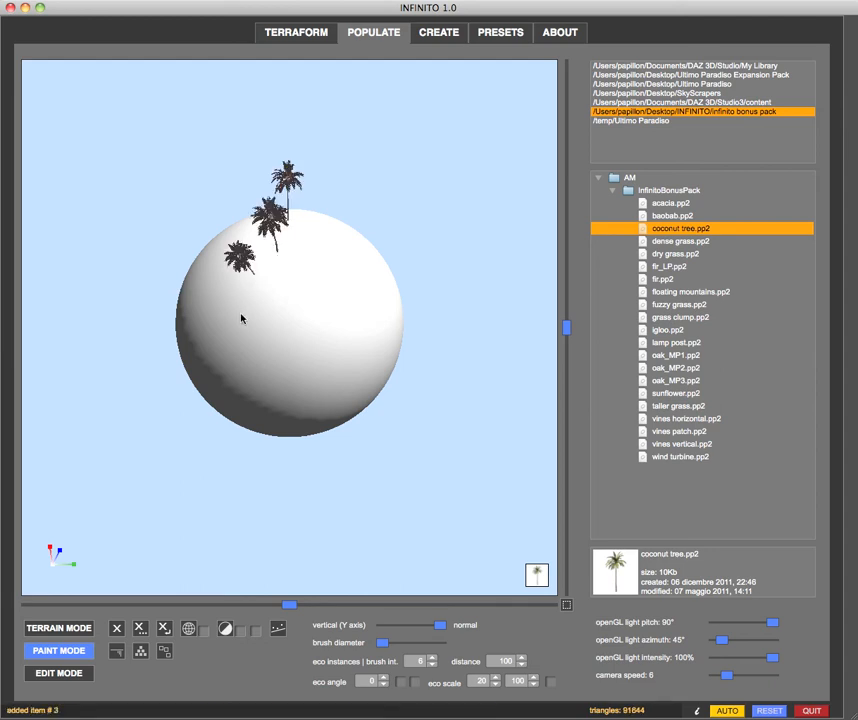
left_click(218, 310)
left_click(352, 318)
left_click(369, 259)
left_click(318, 290)
left_click(277, 348)
Step: Plant ten more single coconut trees on the adjacent bare side of the sphere
left_click_drag(151, 389, 228, 381)
left_click(281, 224)
left_click(223, 234)
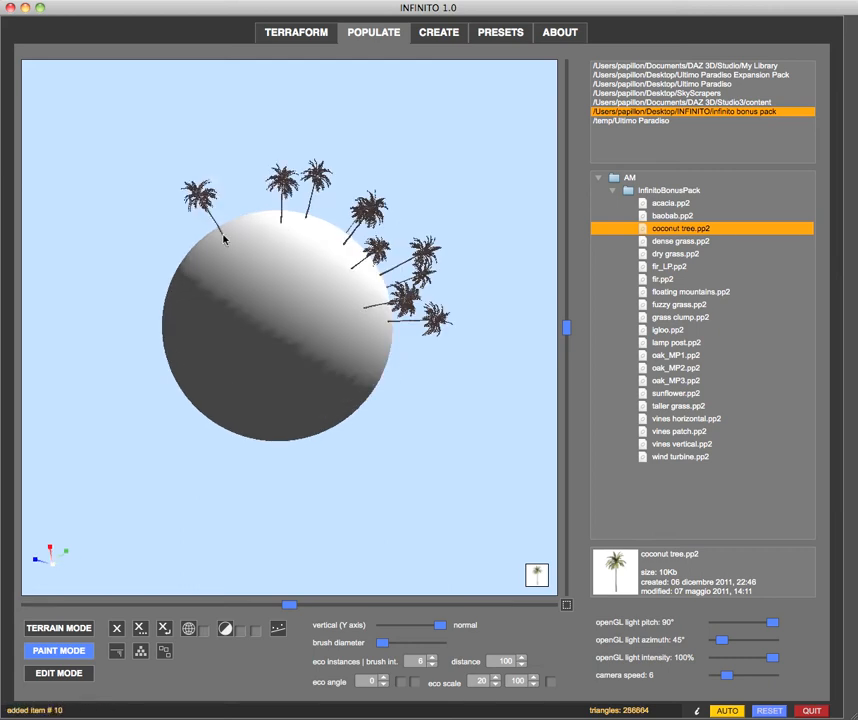
left_click(199, 249)
left_click(178, 280)
left_click(236, 304)
left_click(306, 380)
left_click(330, 268)
left_click(276, 253)
left_click(283, 285)
left_click(335, 335)
Step: Add two single coconut trees and a painted row of them on the next empty side of the sphere
left_click_drag(408, 445, 310, 430)
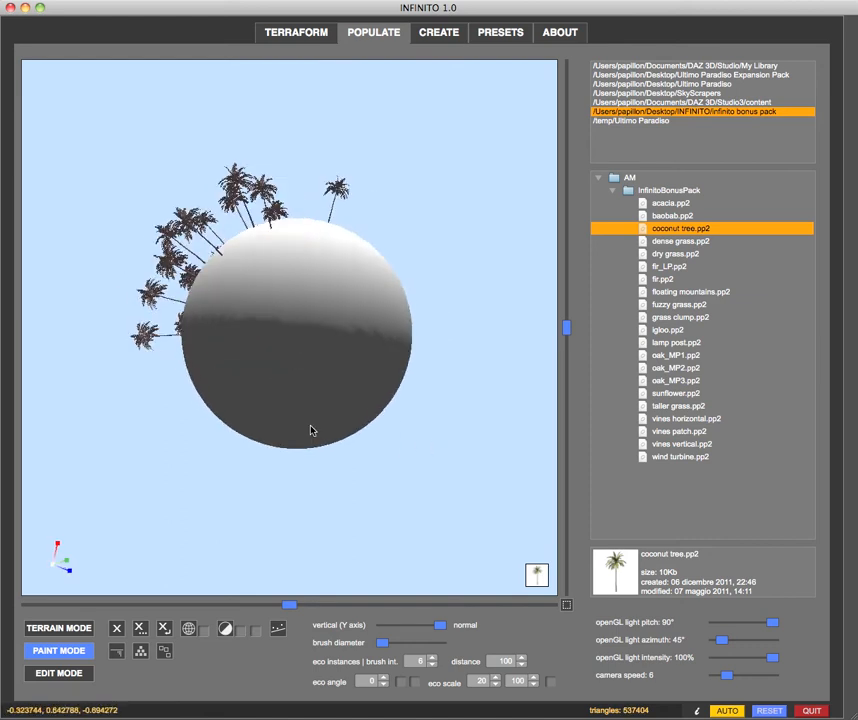
left_click(328, 237)
left_click(362, 258)
left_click_drag(482, 307, 442, 343)
mouse_move(278, 303)
left_mouse_down()
mouse_move(264, 274)
mouse_move(272, 326)
mouse_move(315, 349)
mouse_move(251, 381)
mouse_move(215, 370)
left_mouse_up()
Step: Paint dense strokes of coconut trees over the remaining bare areas of the sphere
left_click_drag(163, 463, 209, 460)
left_click(247, 287)
left_click(292, 320)
mouse_move(302, 275)
left_mouse_down()
mouse_move(258, 336)
mouse_move(322, 322)
mouse_move(291, 383)
mouse_move(326, 350)
left_mouse_up()
mouse_move(338, 108)
left_mouse_down()
mouse_move(369, 108)
mouse_move(322, 117)
left_mouse_up()
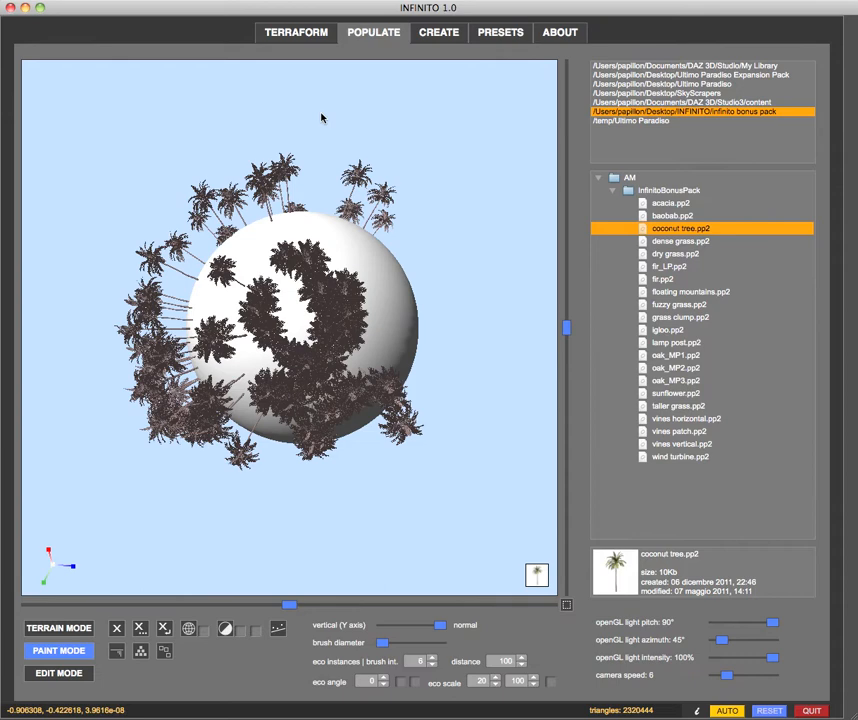
mouse_move(352, 283)
left_mouse_down()
mouse_move(385, 333)
mouse_move(307, 250)
mouse_move(235, 268)
mouse_move(205, 385)
left_mouse_up()
left_click_drag(445, 160, 352, 224)
mouse_move(329, 348)
left_mouse_down()
mouse_move(320, 305)
mouse_move(262, 425)
mouse_move(232, 547)
mouse_move(255, 546)
mouse_move(130, 555)
left_mouse_up()
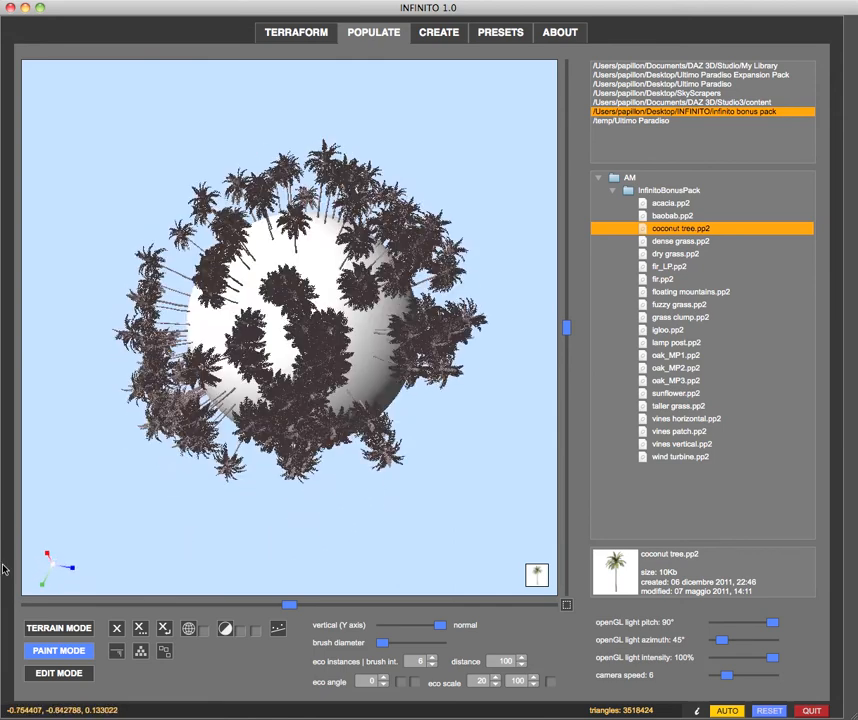
Step: In edit mode, pick the lone coconut tree near the top of the sphere, move it toward the upper edge and delete it
left_click(38, 673)
left_click(297, 236)
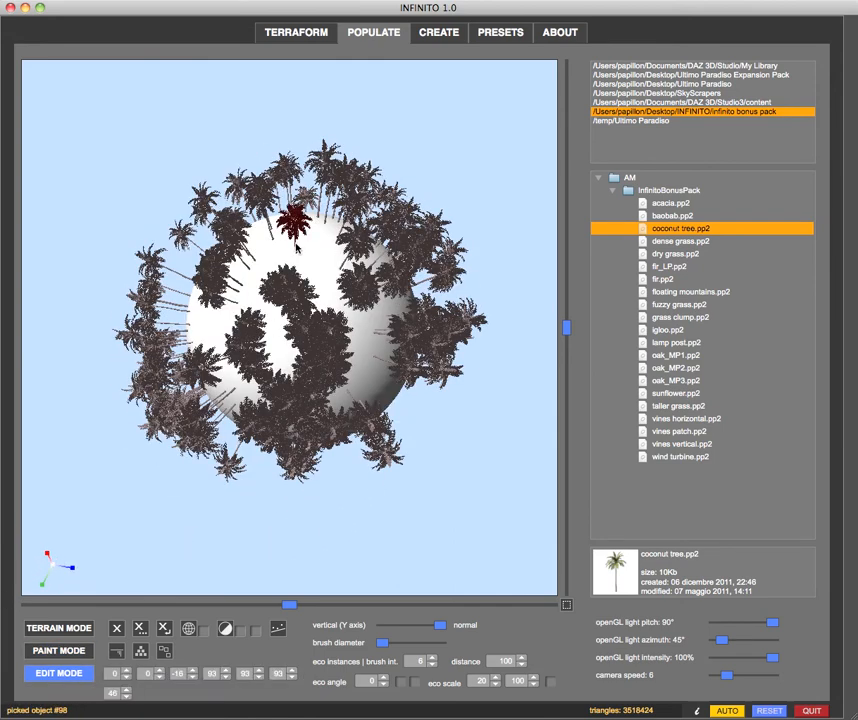
left_click_drag(297, 236, 200, 160)
key("Delete")
Step: Create the DAZ scene of the palm planet with the skydome and DS Bounding Boxes turned off
left_click_drag(111, 423, 207, 521)
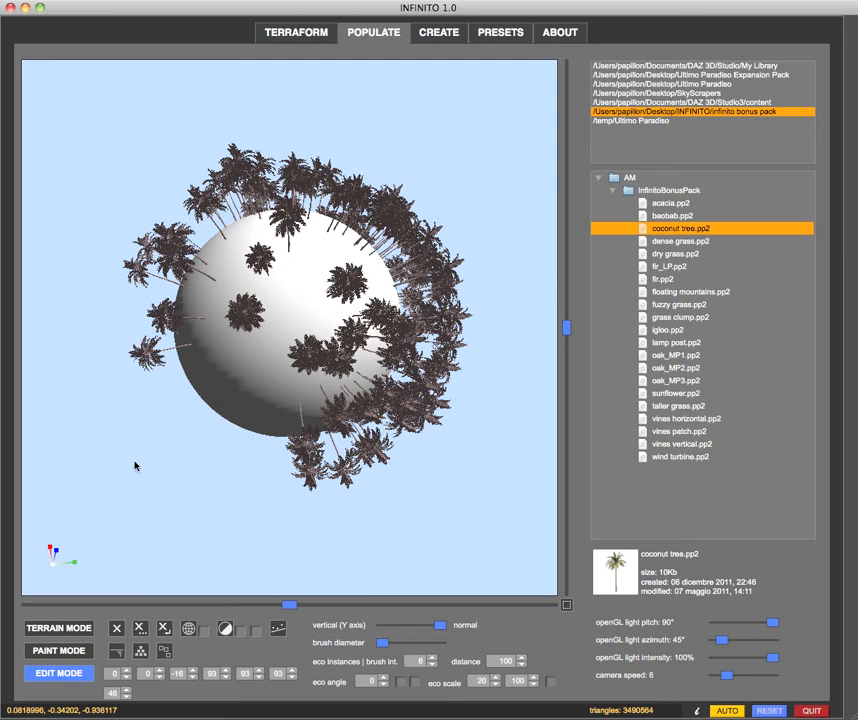
left_click_drag(161, 504, 274, 505)
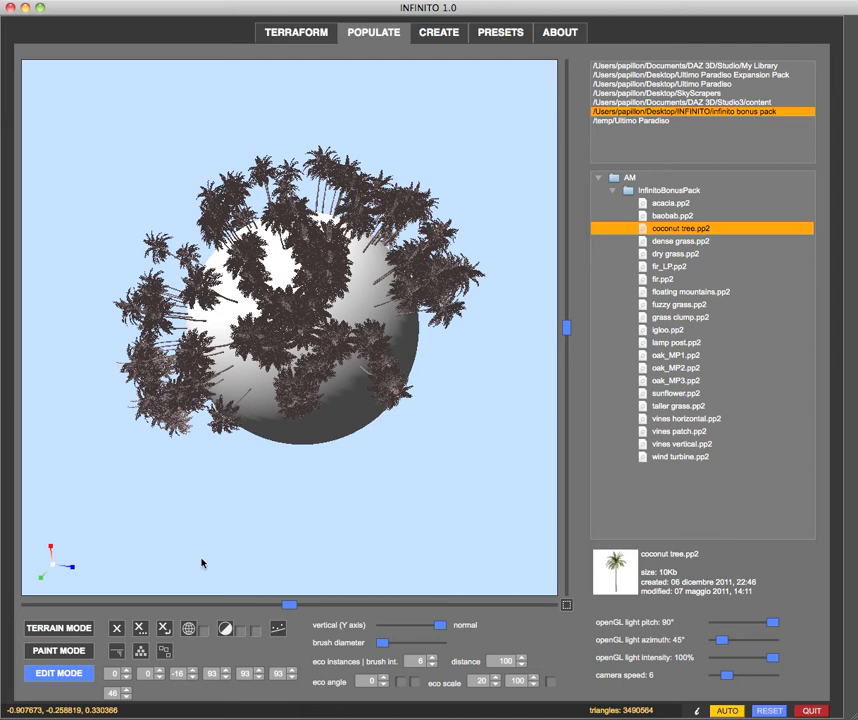
left_click(430, 35)
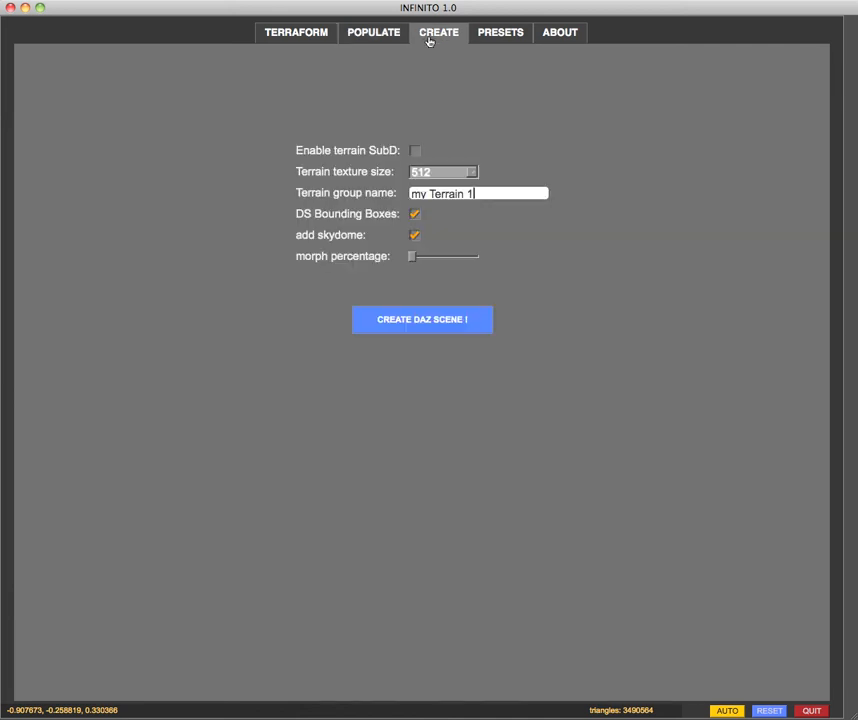
left_click(414, 235)
left_click(412, 215)
left_click(419, 327)
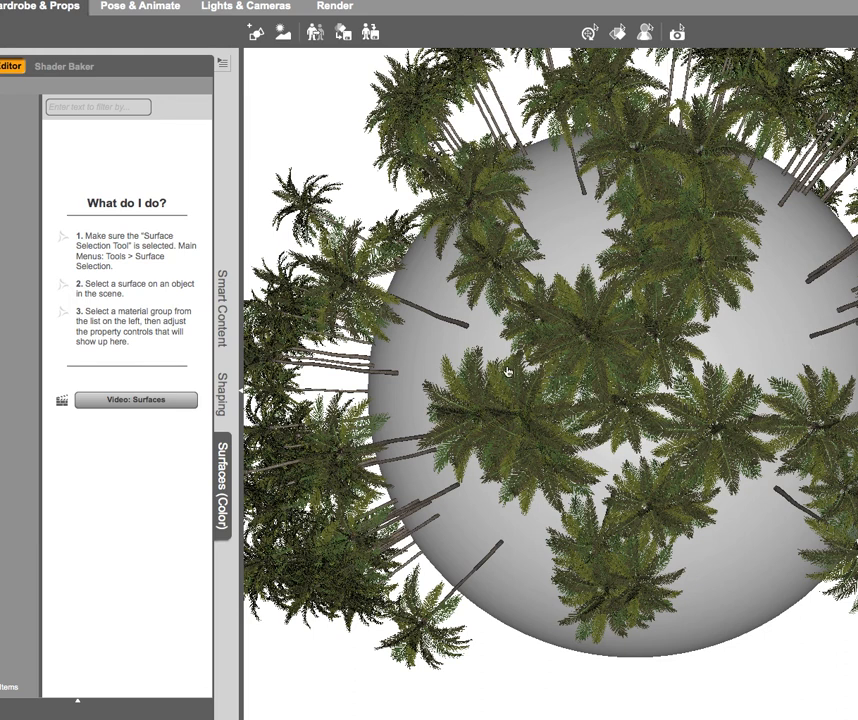
Step: Replace the palm planet in DAZ Studio with a new empty scene and switch back to INFINITO
key("super+n")
left_click(614, 375)
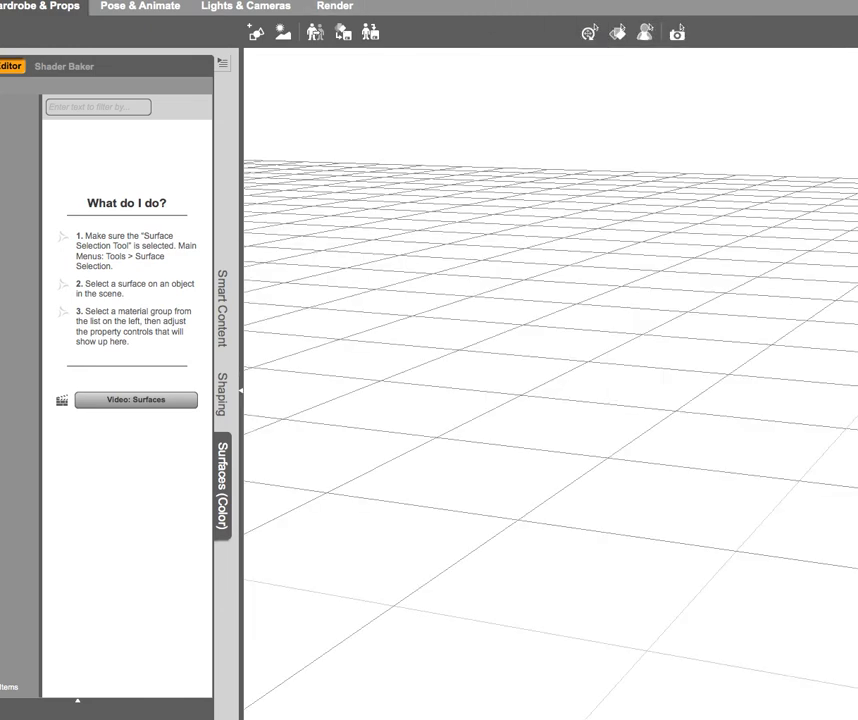
left_click_drag(323, 0, 389, 322)
left_click(222, 144)
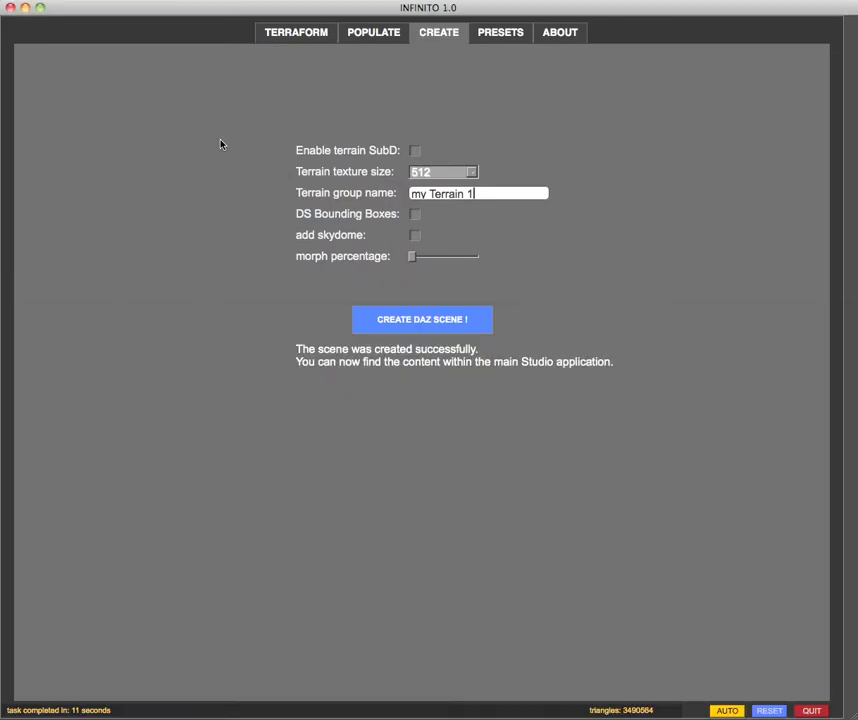
Step: Delete all the coconut trees planted on the sphere
left_click(362, 37)
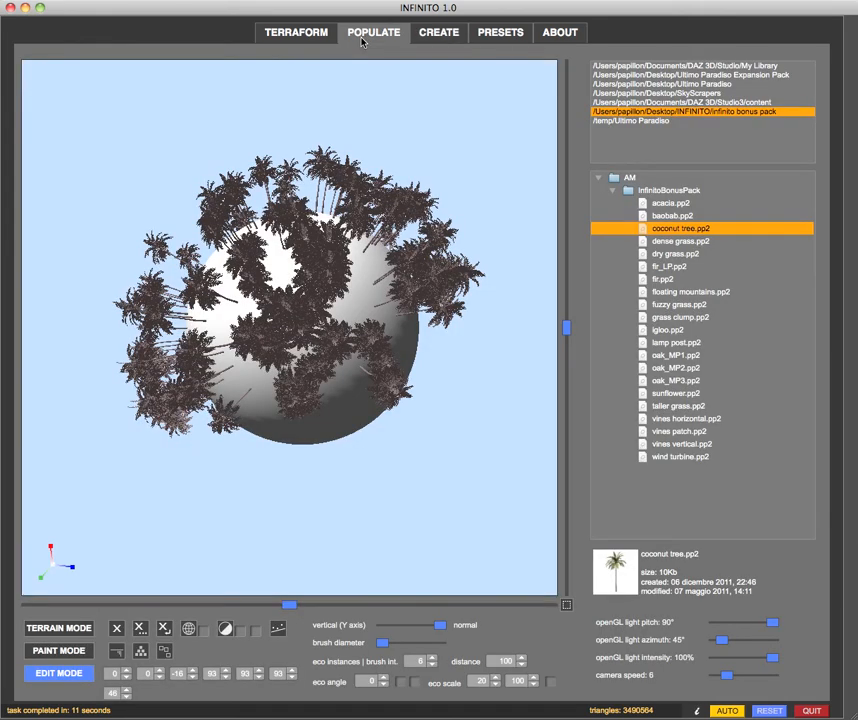
left_click(138, 631)
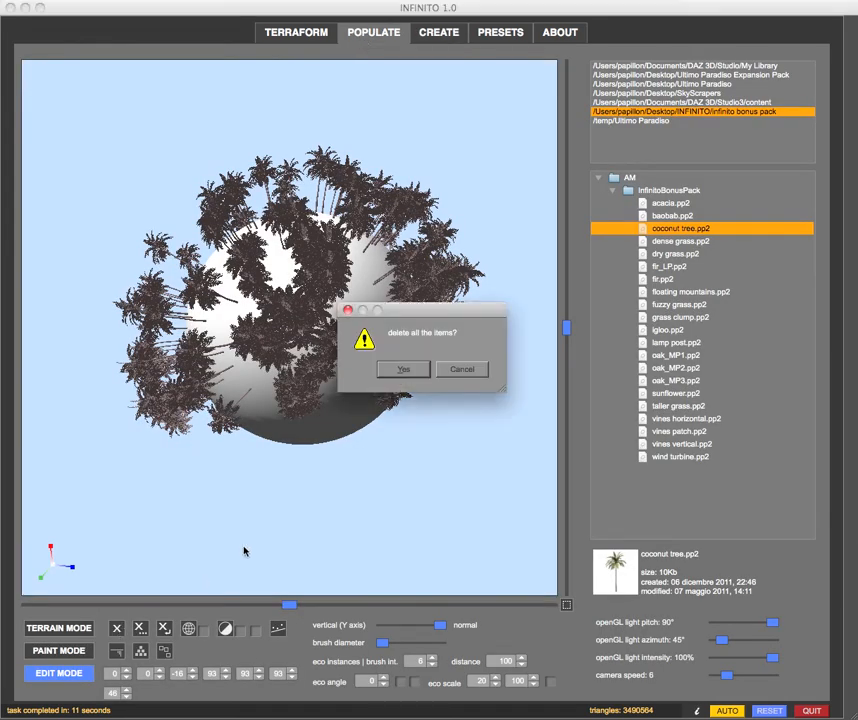
left_click(400, 424)
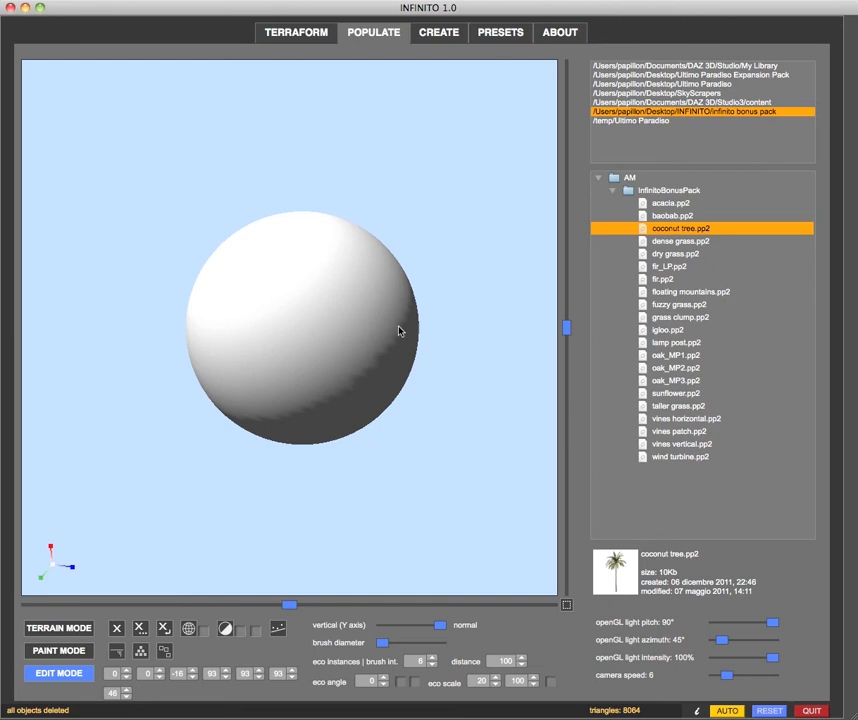
Step: Load fluvial.OBJ from the temp folder as the custom terrain, accepting the proposed scale
left_click(285, 31)
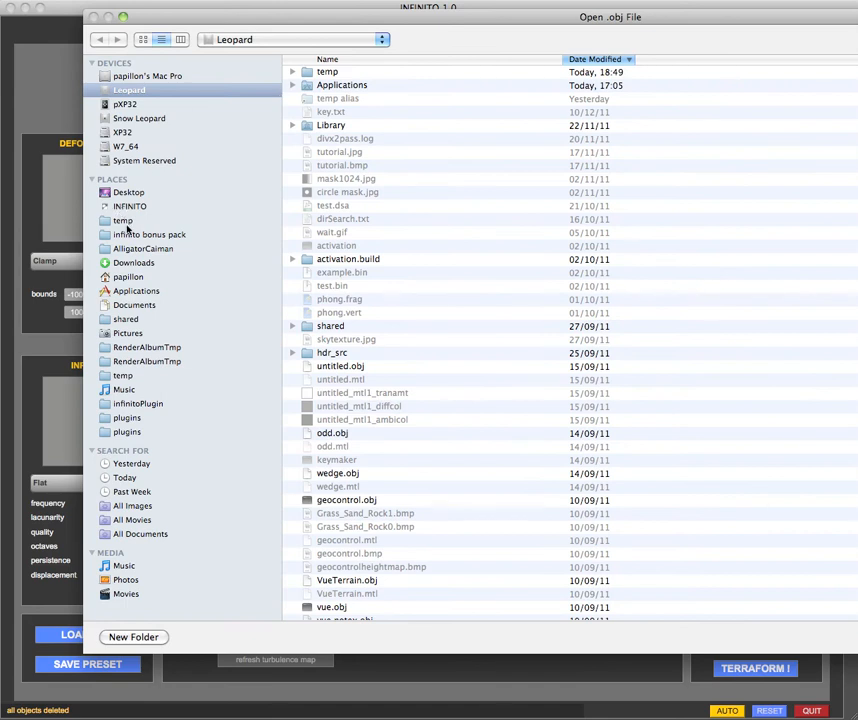
left_click(125, 223)
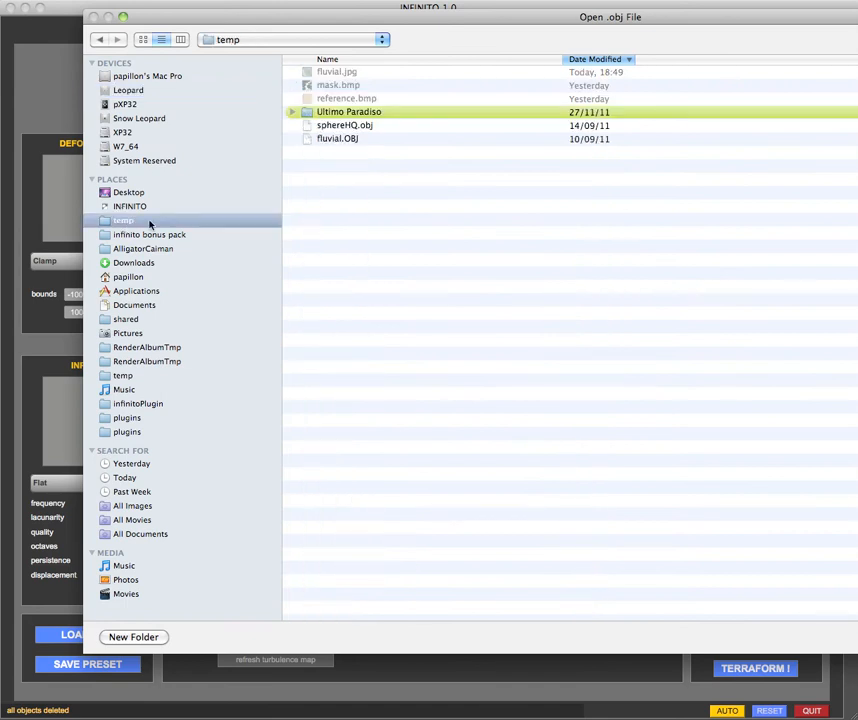
double_click(341, 139)
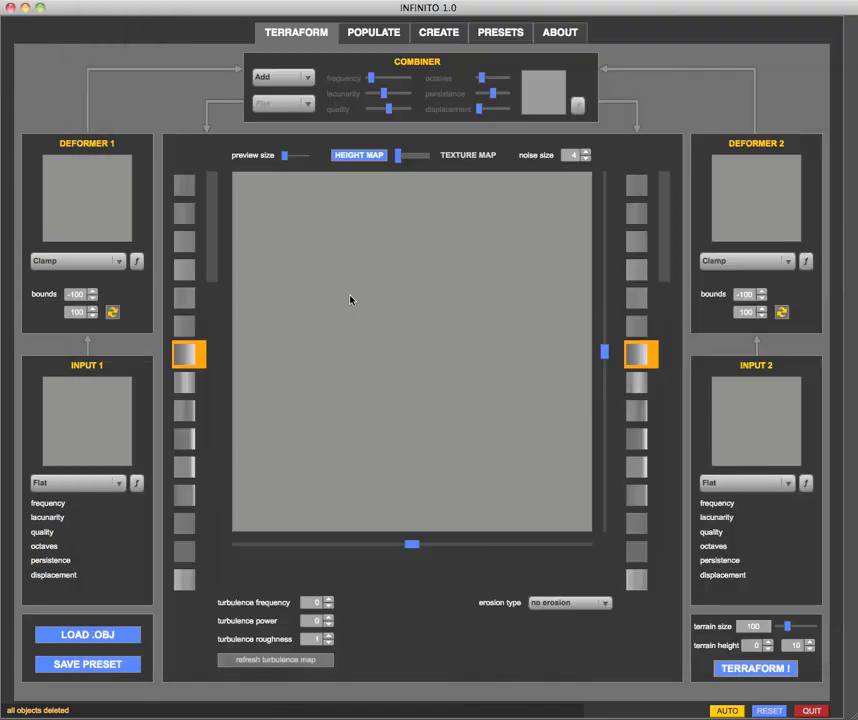
left_click(599, 367)
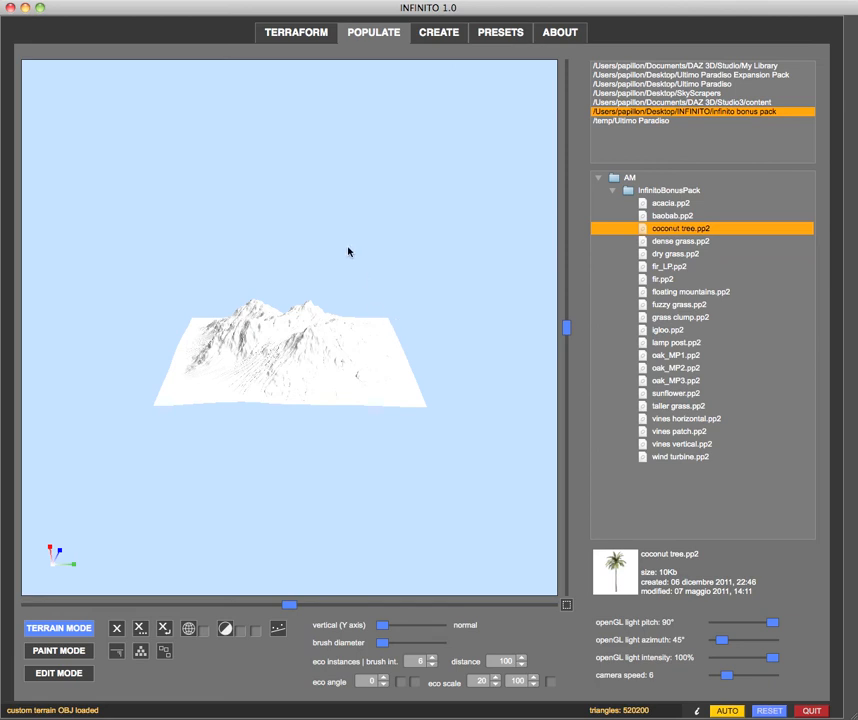
Step: Set the openGL light intensity to 61% for the mountain terrain
scroll(348, 251, "up", 5)
left_click_drag(331, 236, 351, 207)
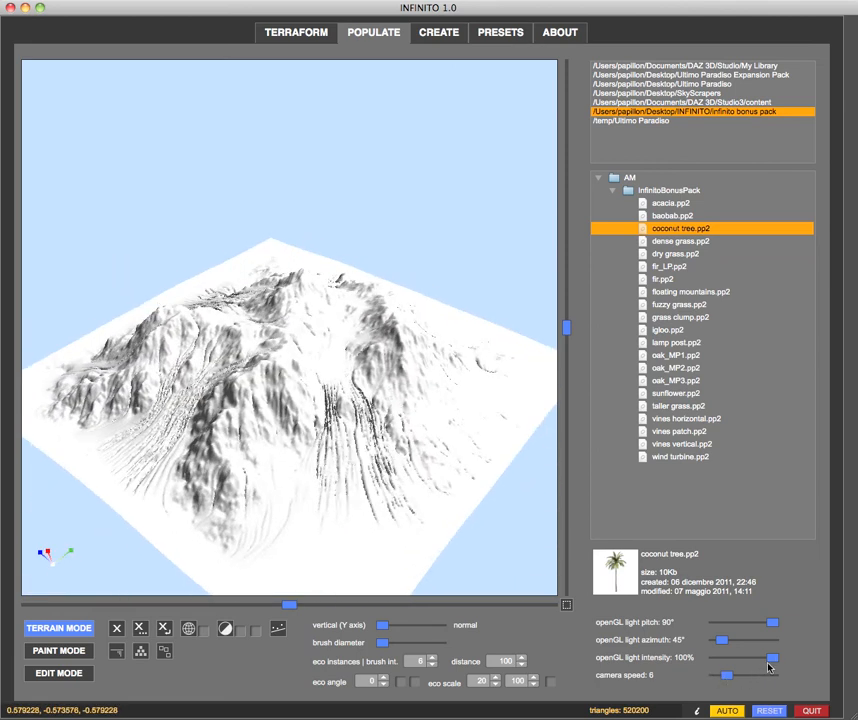
mouse_move(772, 662)
left_mouse_down()
mouse_move(743, 662)
mouse_move(753, 662)
left_mouse_up()
Step: Examine the relief of the mountain terrain from several angles
left_click_drag(245, 239, 254, 209)
key("Up")
key("Up")
key("Up")
key("Up")
key("Right")
key("Right")
key("Right")
key("Right")
key("Left")
key("Left")
key("Left")
key("Left")
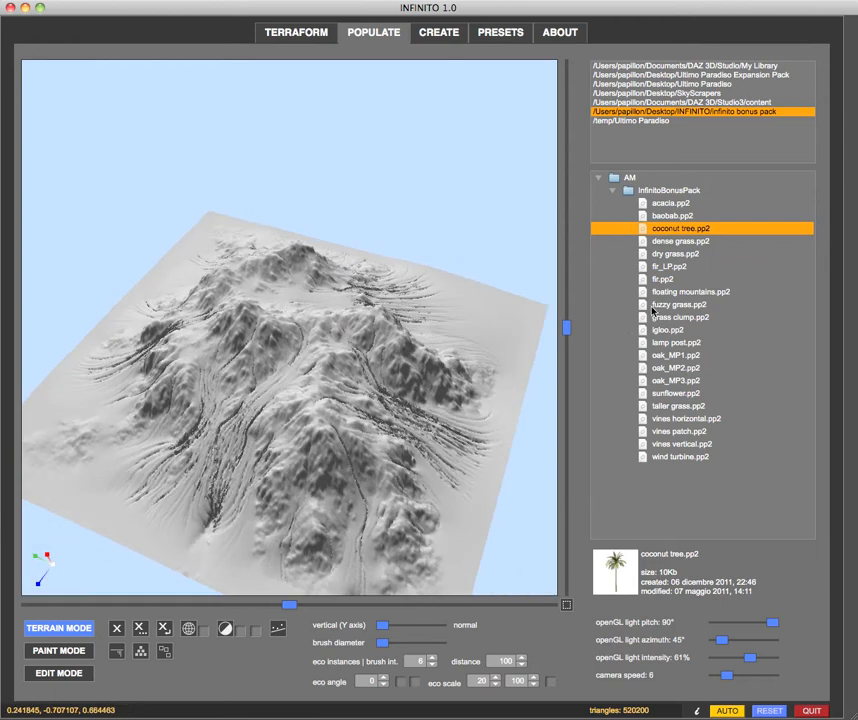
Step: Load the coconut tree prop with alignment about halfway between vertical and normal, and plant three on the flat ground beside the mountains
double_click(641, 230)
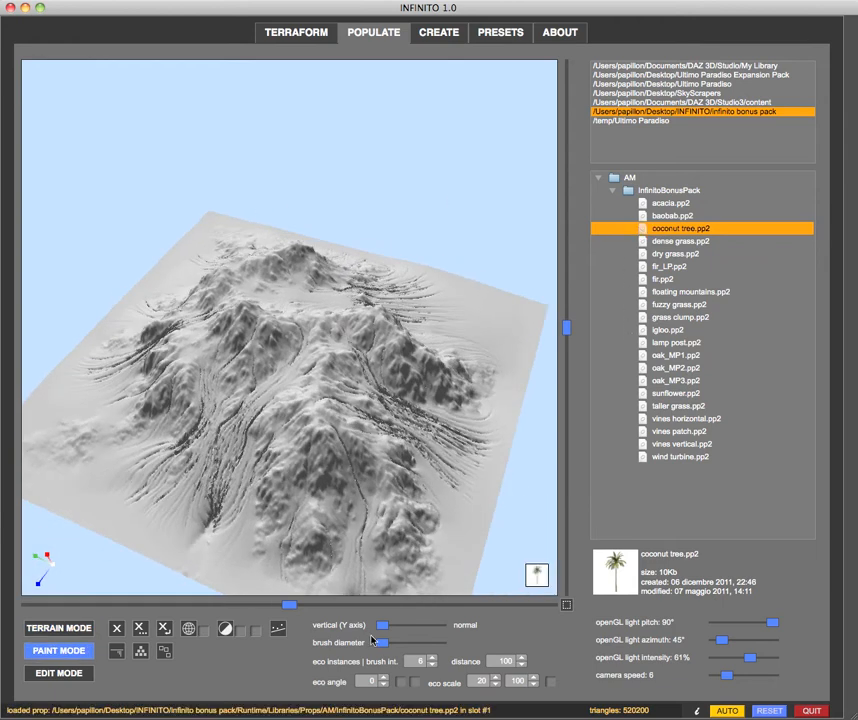
left_click_drag(380, 624, 417, 624)
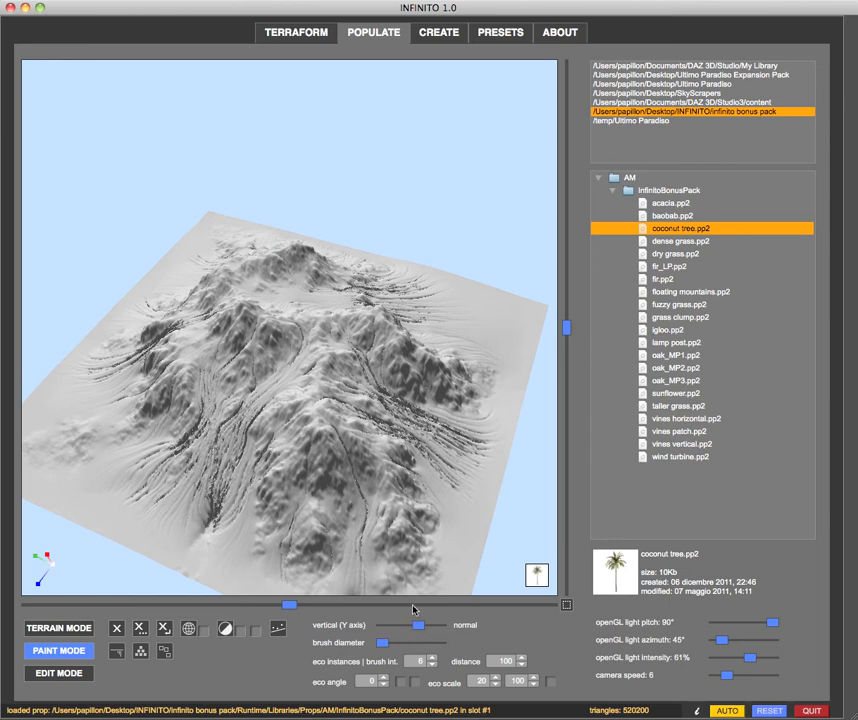
left_click(458, 319)
left_click(512, 326)
left_click(497, 366)
Step: Plant more coconut trees along the mountain ridge and down the slopes to the flat ground
left_click_drag(514, 553, 501, 552)
right_click_drag(418, 565, 416, 563)
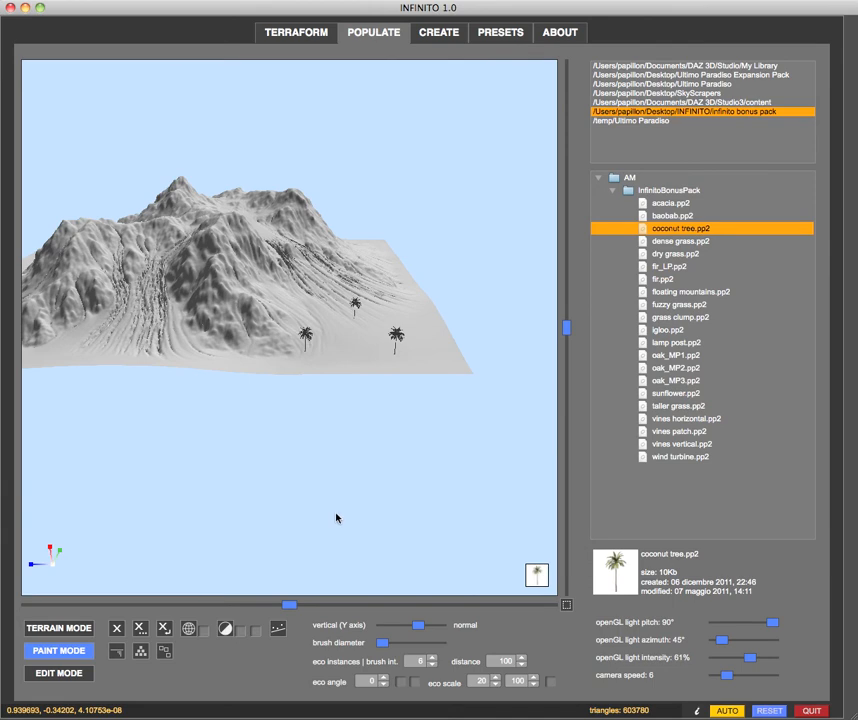
scroll(287, 529, "up", 3)
left_click(217, 305)
left_click_drag(131, 367, 149, 368)
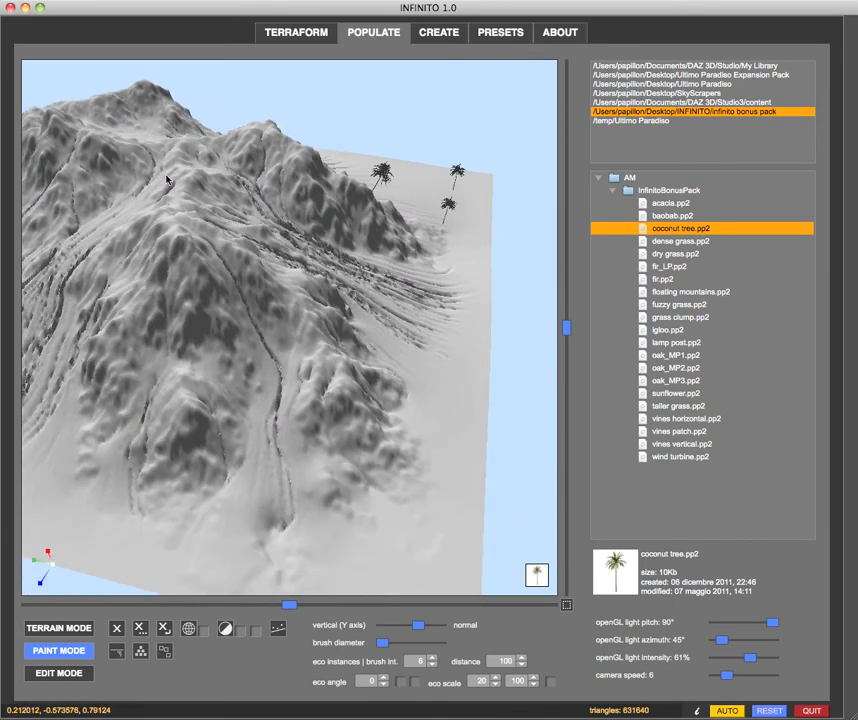
mouse_move(172, 212)
left_mouse_down()
mouse_move(220, 262)
mouse_move(267, 360)
left_mouse_up()
left_click(266, 356)
right_click_drag(266, 356, 262, 451)
left_click(376, 316)
left_click(347, 284)
mouse_move(345, 303)
left_mouse_down()
mouse_move(327, 339)
mouse_move(234, 356)
mouse_move(165, 406)
left_mouse_up()
right_click_drag(165, 406, 245, 515)
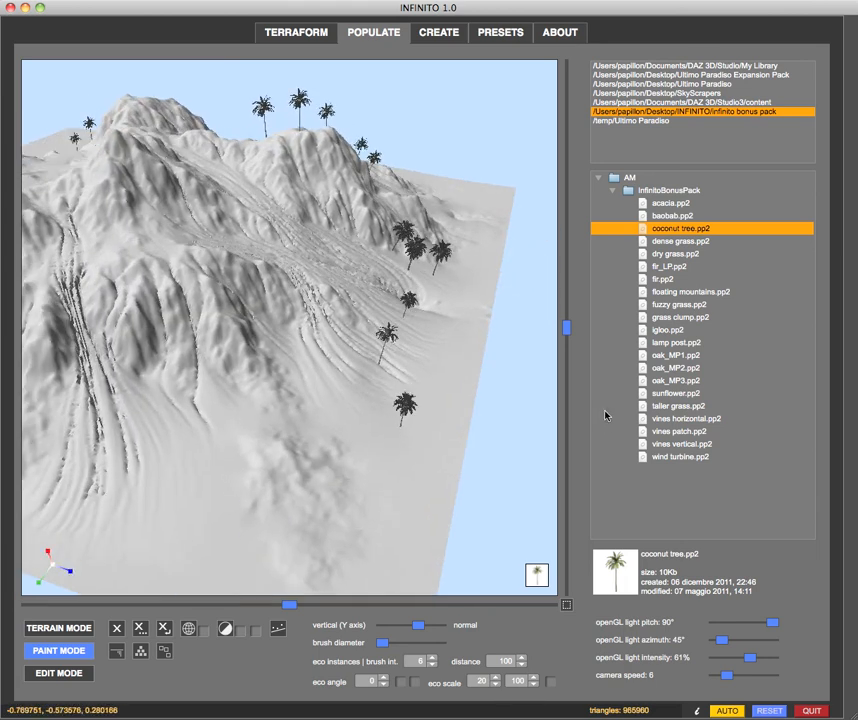
Step: Load igloo.pp2 and place three igloos close together on the flat ground at the foot of the mountain
left_click(649, 334)
right_click_drag(507, 504, 167, 449)
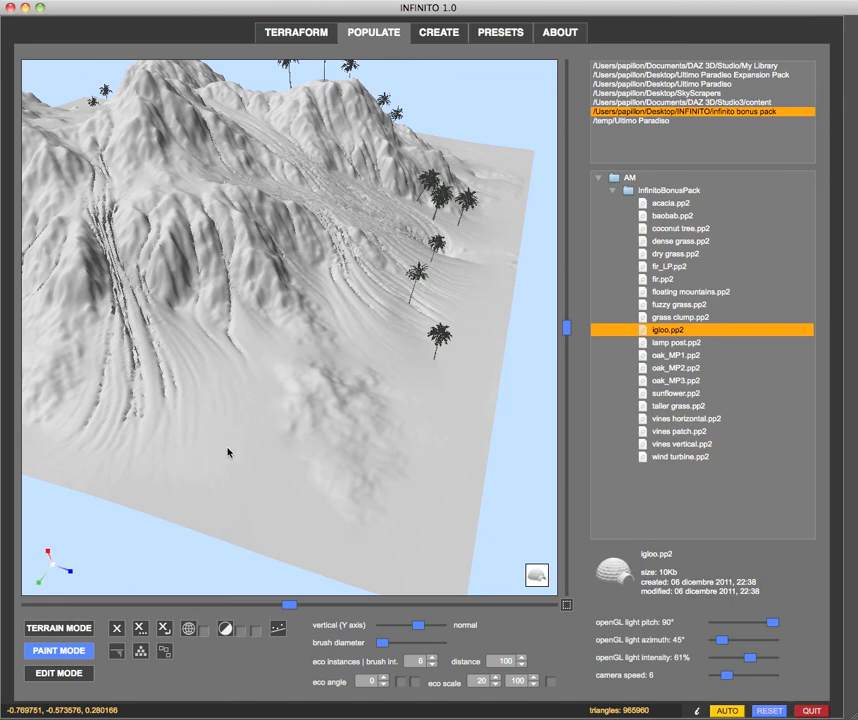
left_click(228, 450)
left_click(244, 476)
left_click(200, 472)
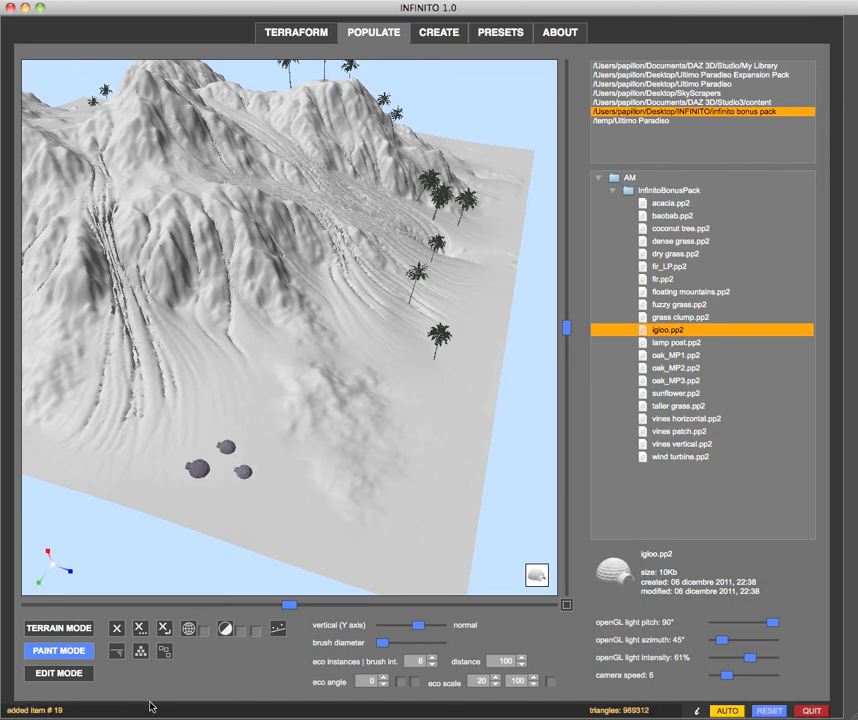
Step: In edit mode, move one igloo up toward the mountain's foot and another across the plain toward the palms
left_click(68, 674)
left_click_drag(228, 446, 203, 384)
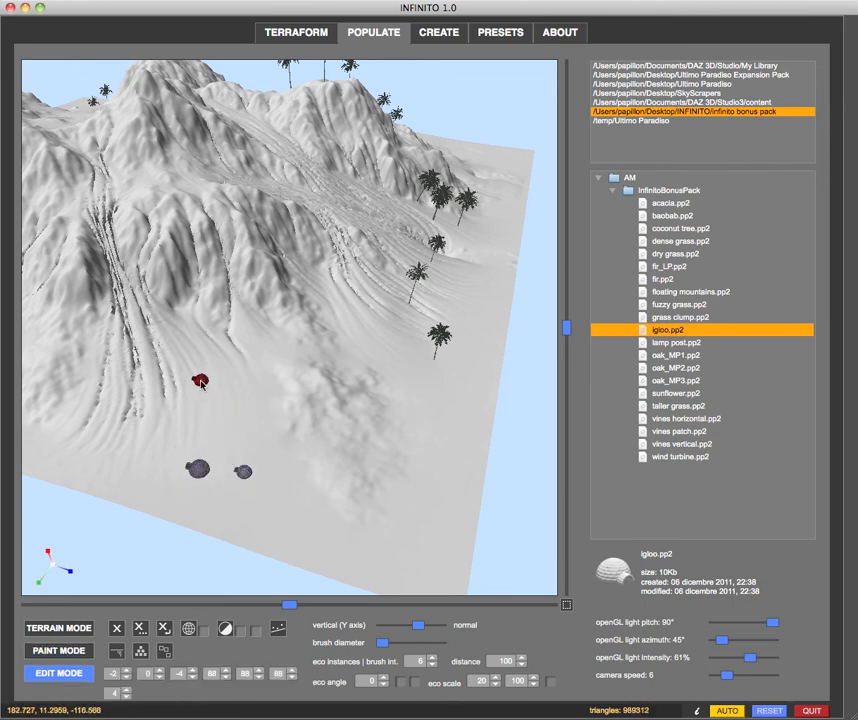
left_click_drag(244, 477, 417, 405)
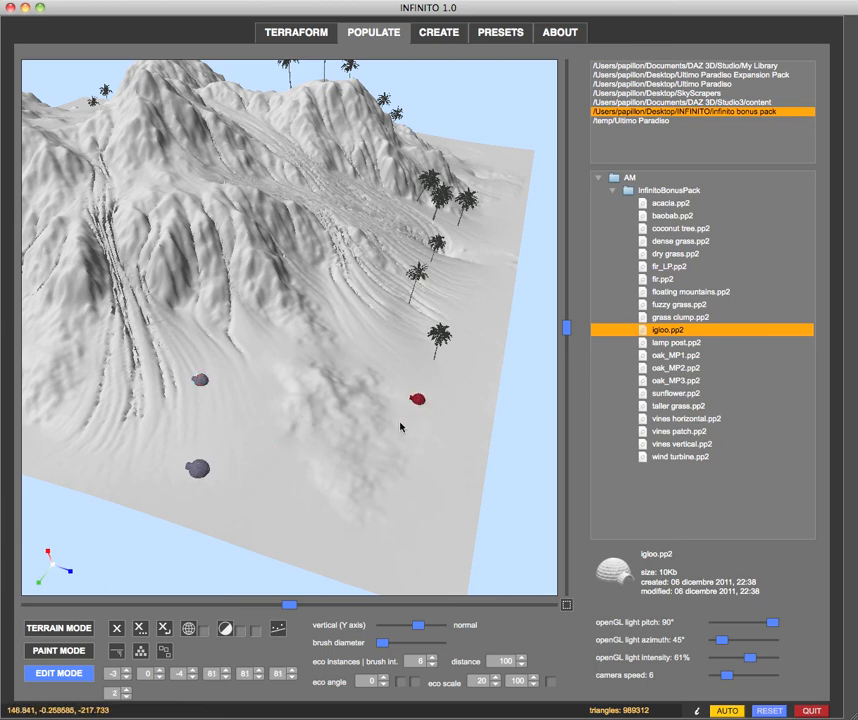
Step: Load fluvial.jpg from the temp folder as the reference texture for the mountain terrain
scroll(140, 571, "down", 5)
left_click_drag(216, 533, 172, 528)
right_click_drag(302, 509, 307, 513)
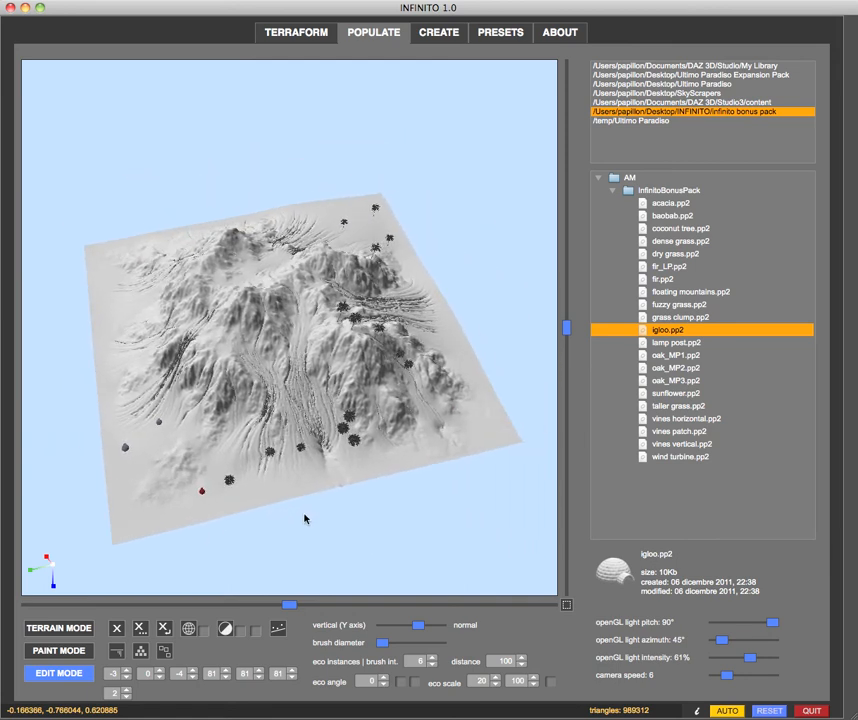
mouse_move(390, 519)
left_mouse_down()
mouse_move(381, 517)
mouse_move(395, 516)
left_mouse_up()
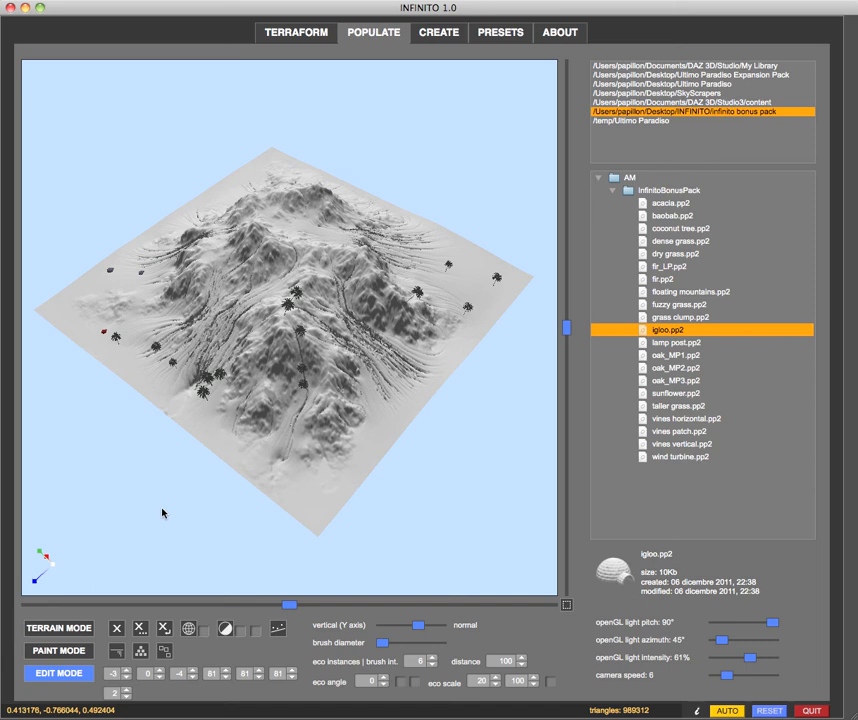
left_click(188, 630)
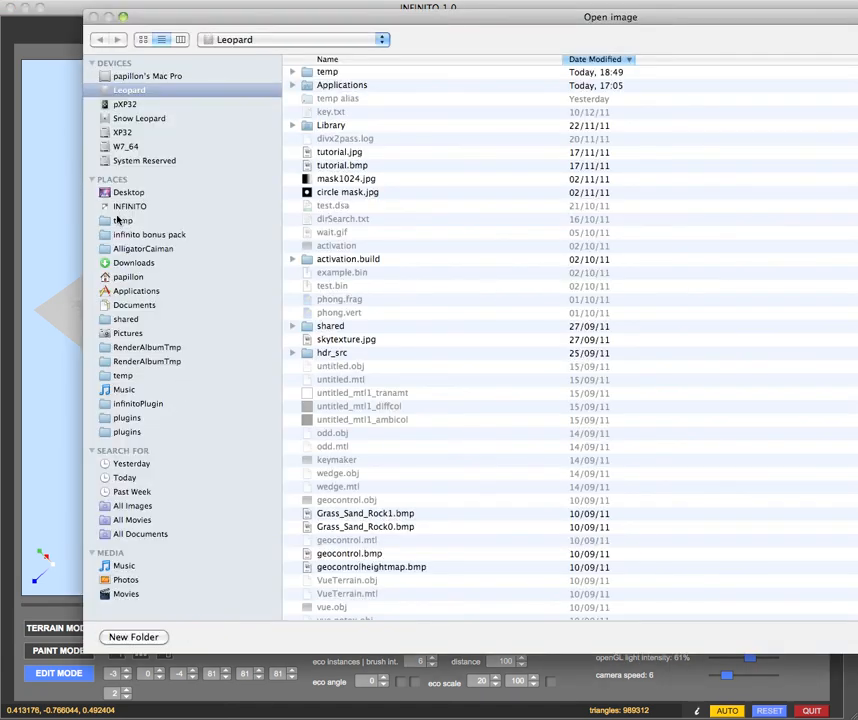
left_click(119, 220)
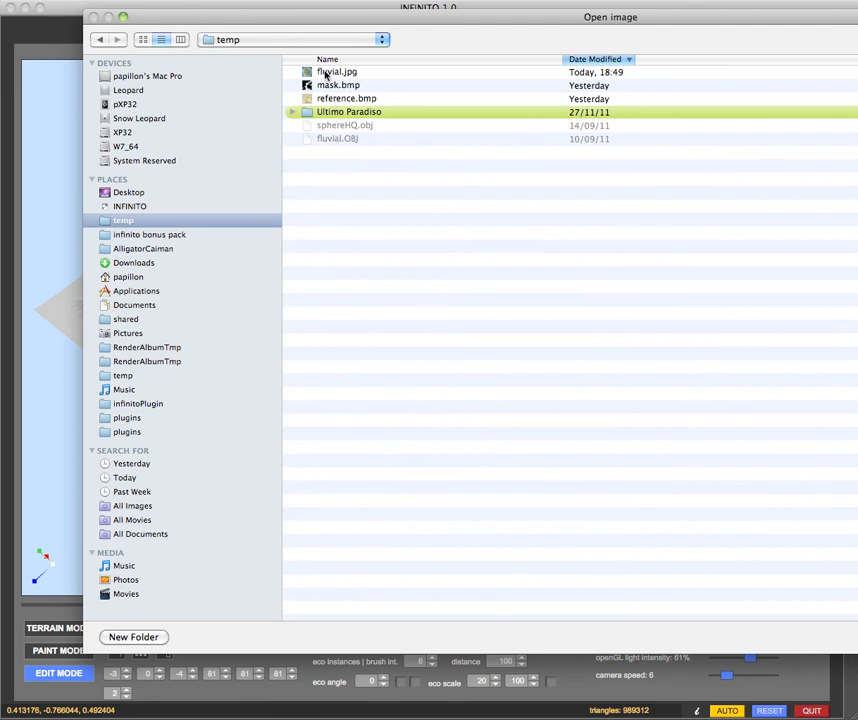
left_click(325, 74)
double_click(322, 72)
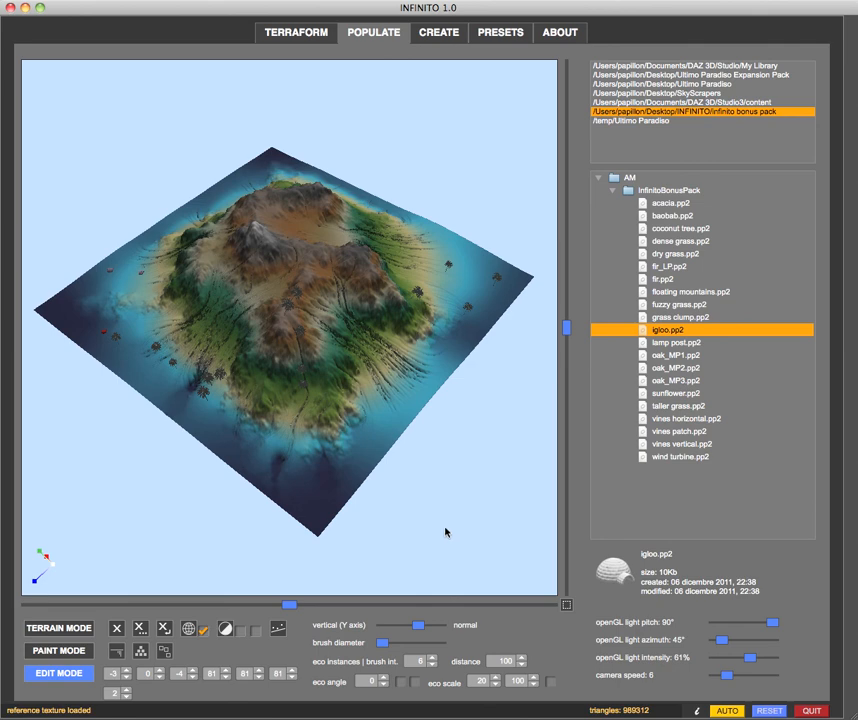
Step: Raise the openGL light intensity to 100% and turn off the terrain's reference texture
left_click_drag(748, 662, 774, 660)
left_click_drag(483, 484, 528, 514)
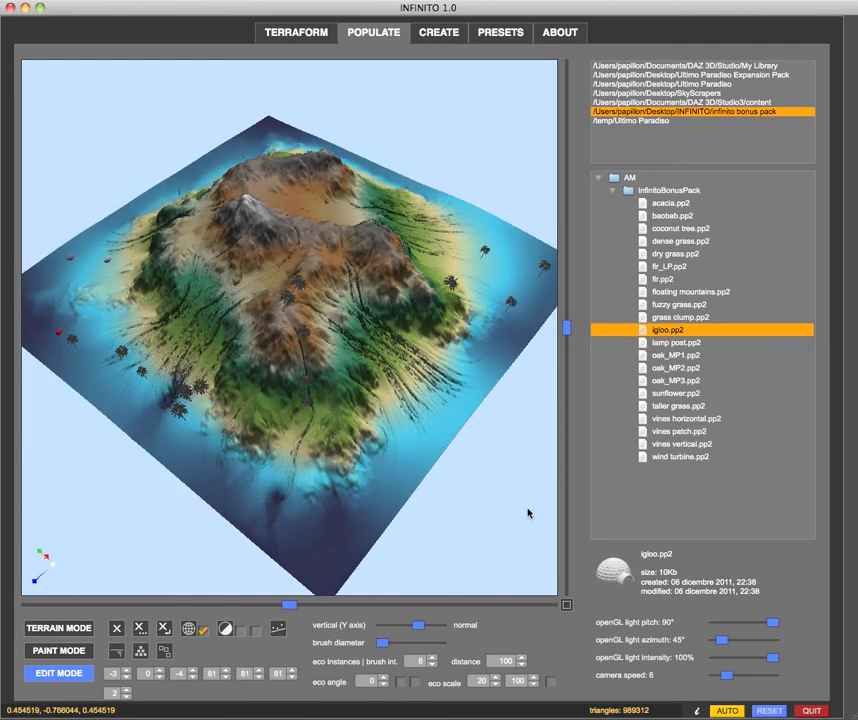
left_click(203, 633)
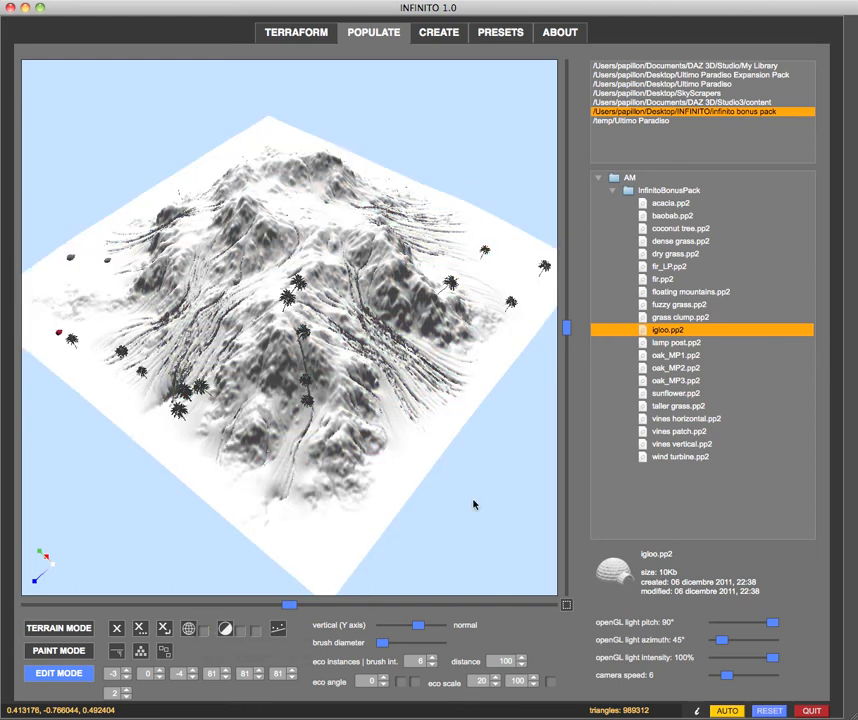
left_click_drag(475, 504, 475, 506)
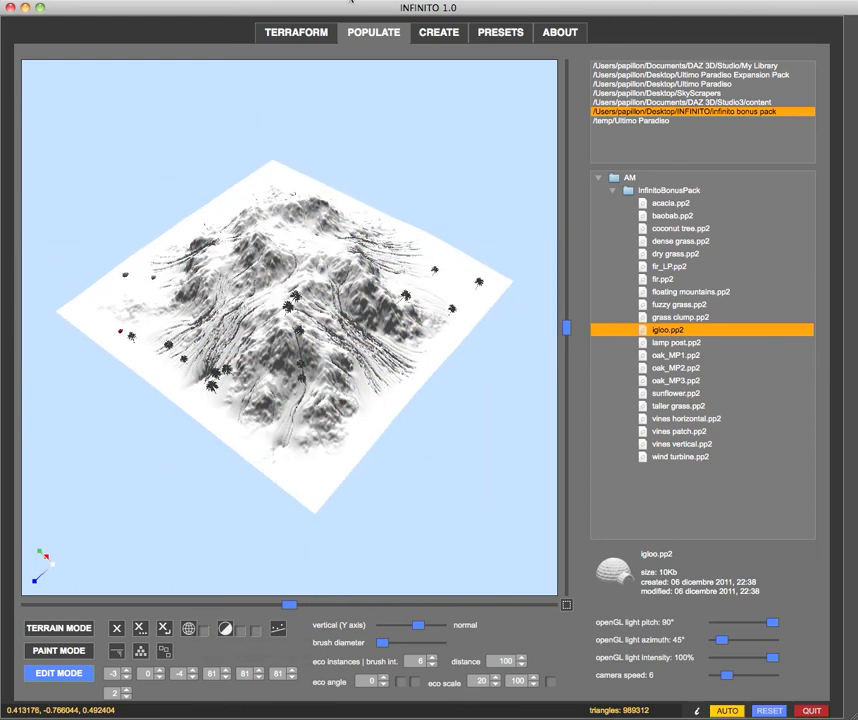